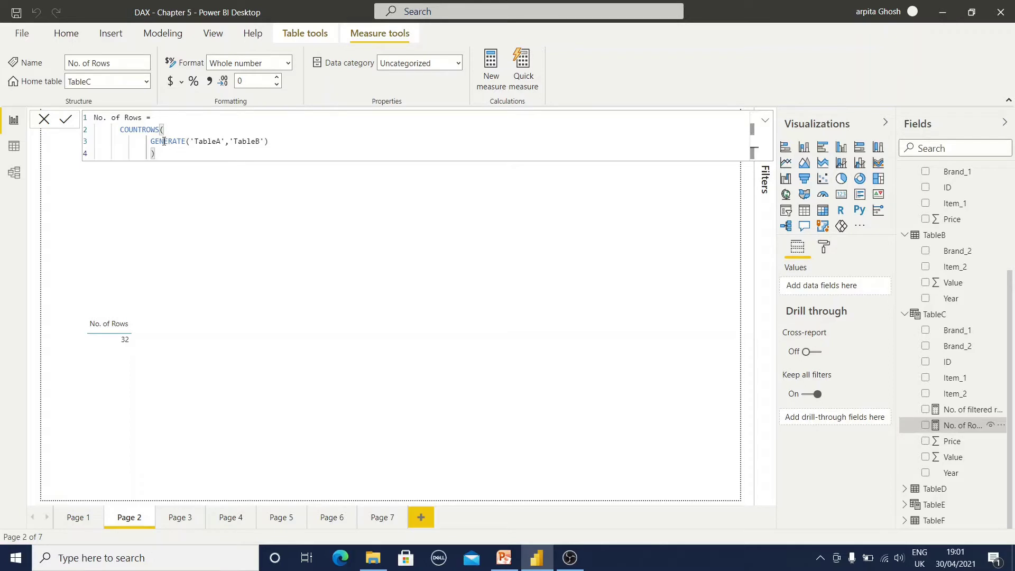
Examine the DAX formulas of the No. of filtered rows measure and of TableE, with Page 4 open for the latter.
left_click(976, 412)
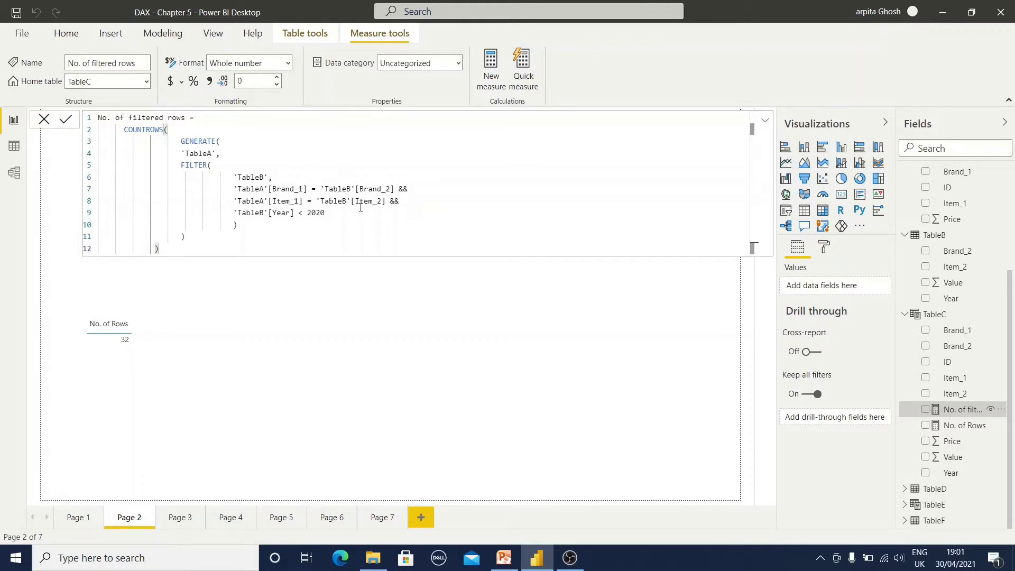
left_click(648, 350)
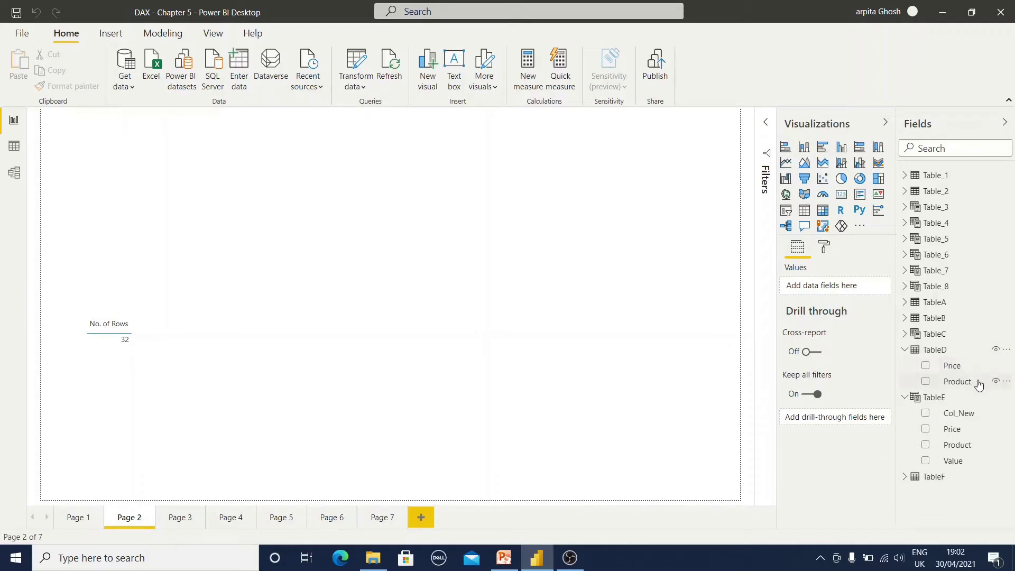
left_click(230, 517)
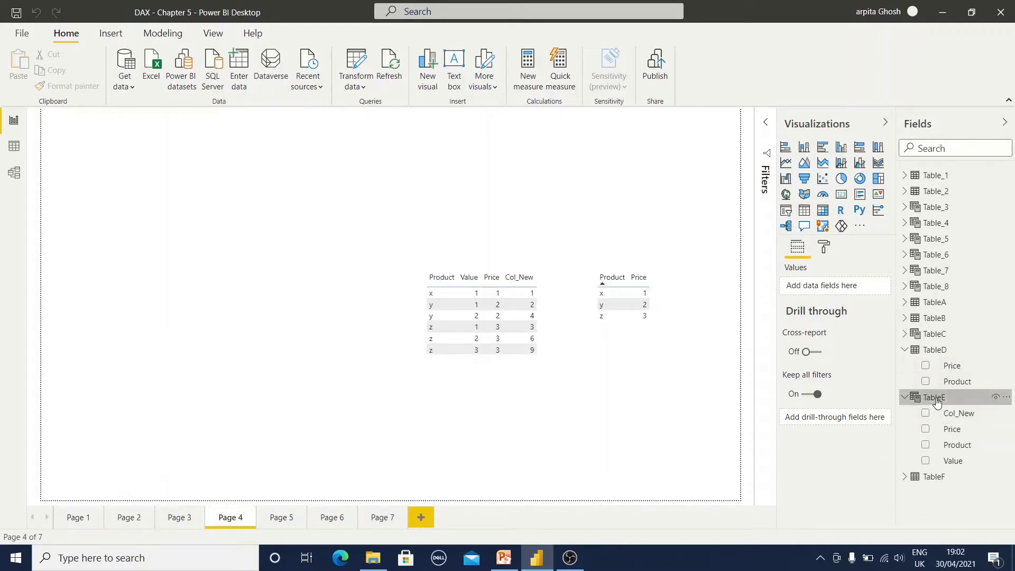
left_click(937, 402)
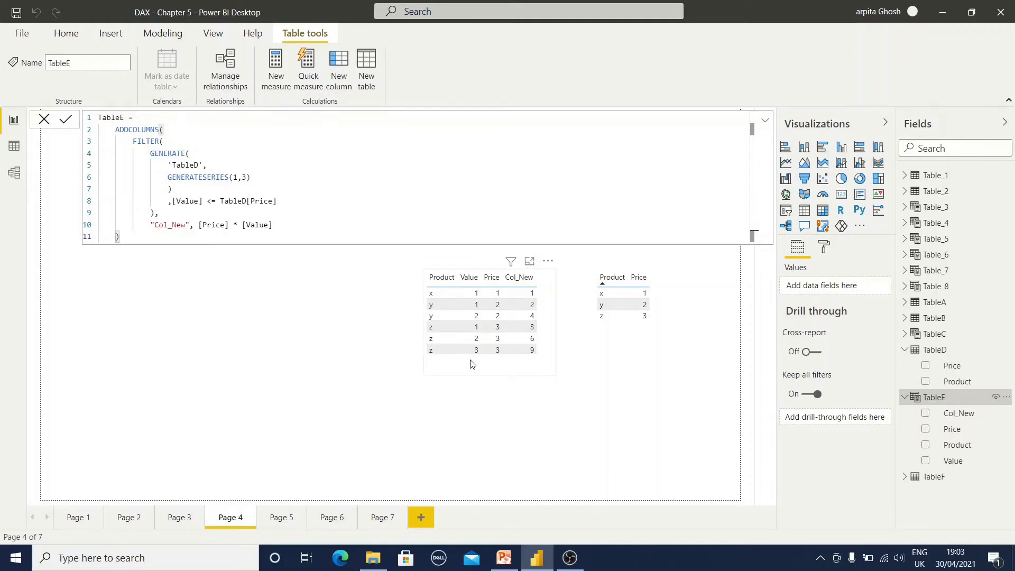
Show the fields of TableF, Table_1 and Table_2, and open Page 5 of the report.
left_click(933, 477)
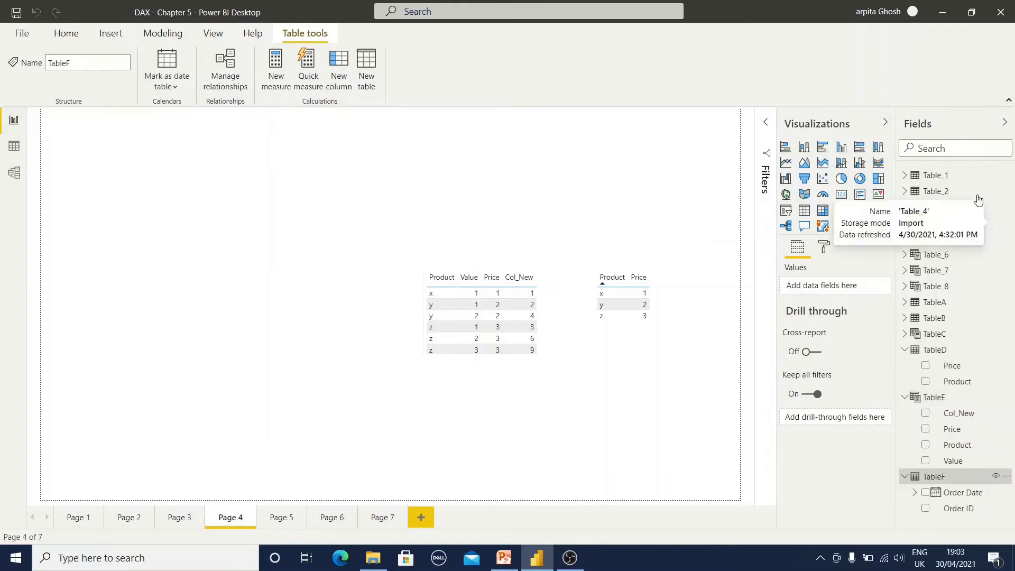
left_click(905, 176)
left_click(905, 223)
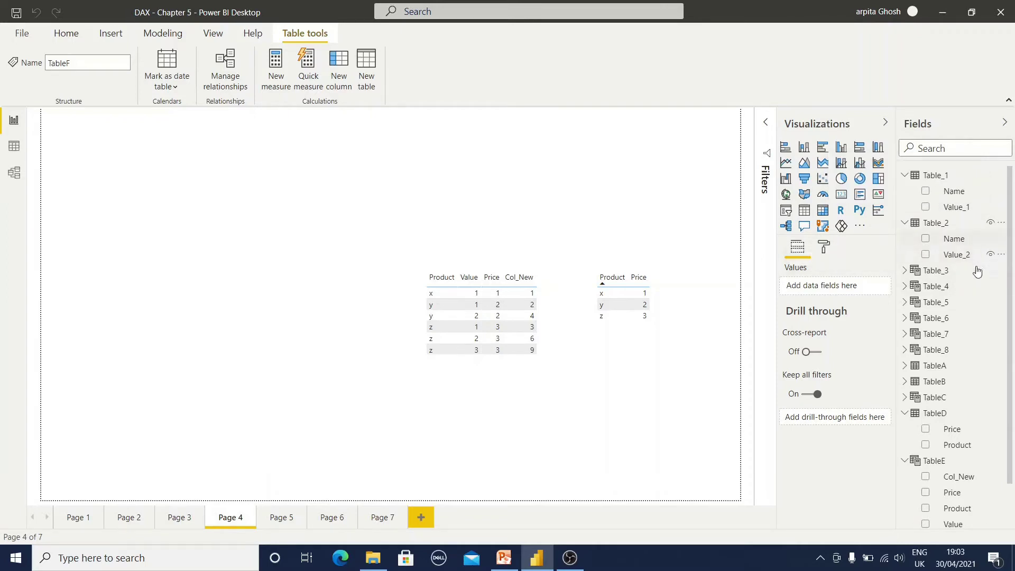
left_click(282, 521)
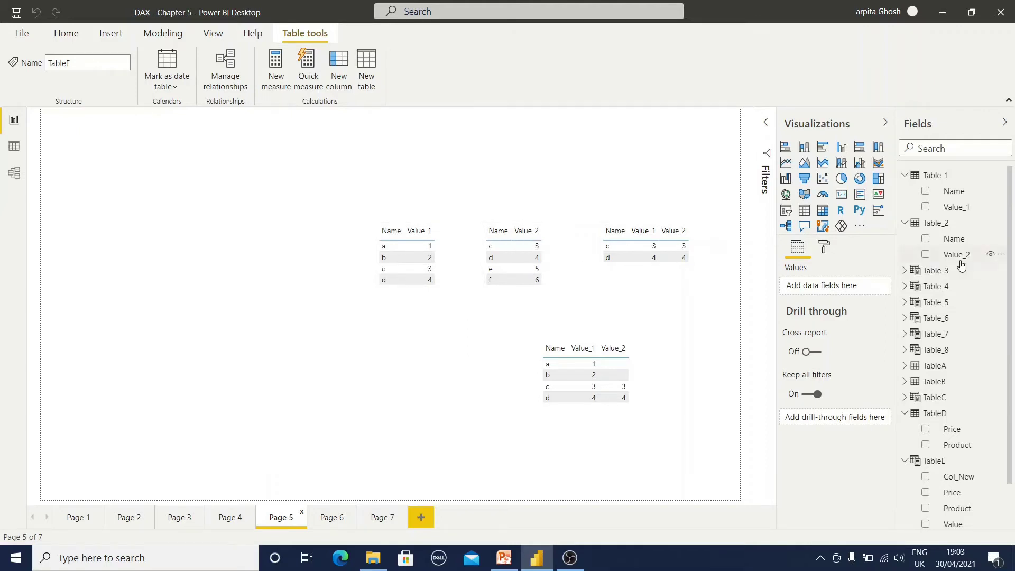
Examine the DAX formula of Table_3 and its joined table visual on Page 5, and open the Table_4 formula.
left_click(937, 272)
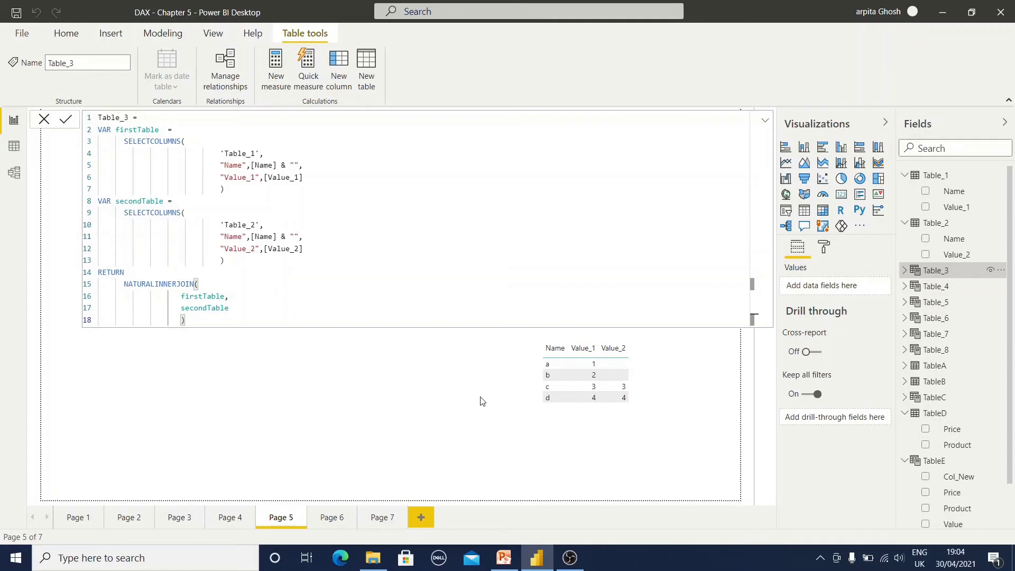
left_click(443, 398)
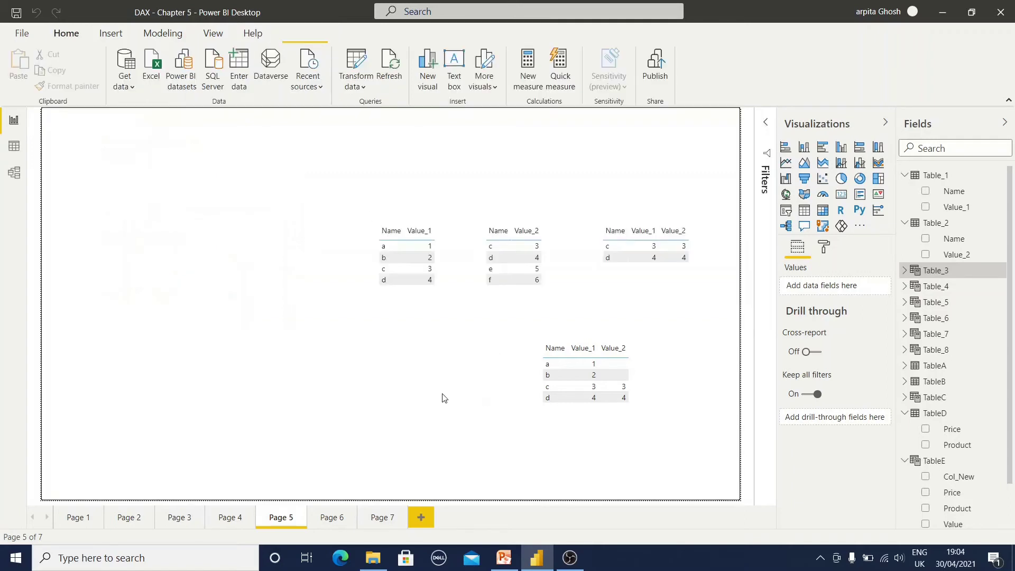
left_click(639, 279)
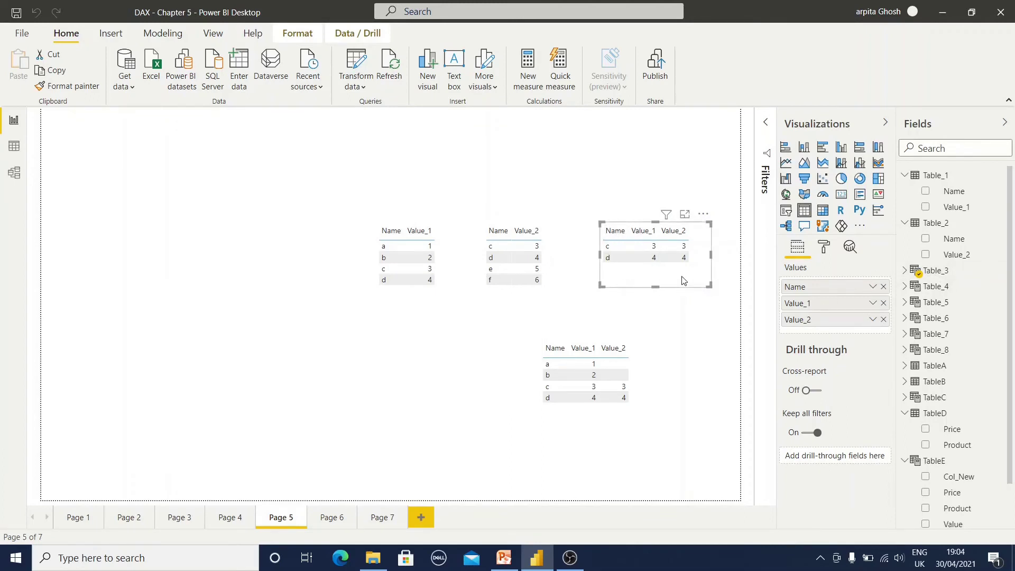
left_click(943, 290)
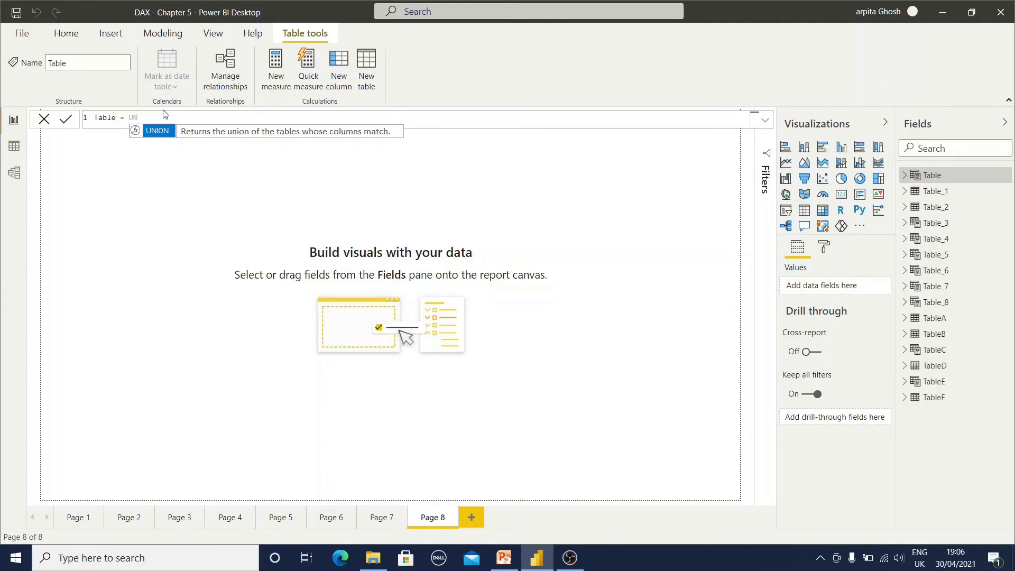
Enter Union as the function in the new calculated table's formula to bring up its syntax.
key("Escape")
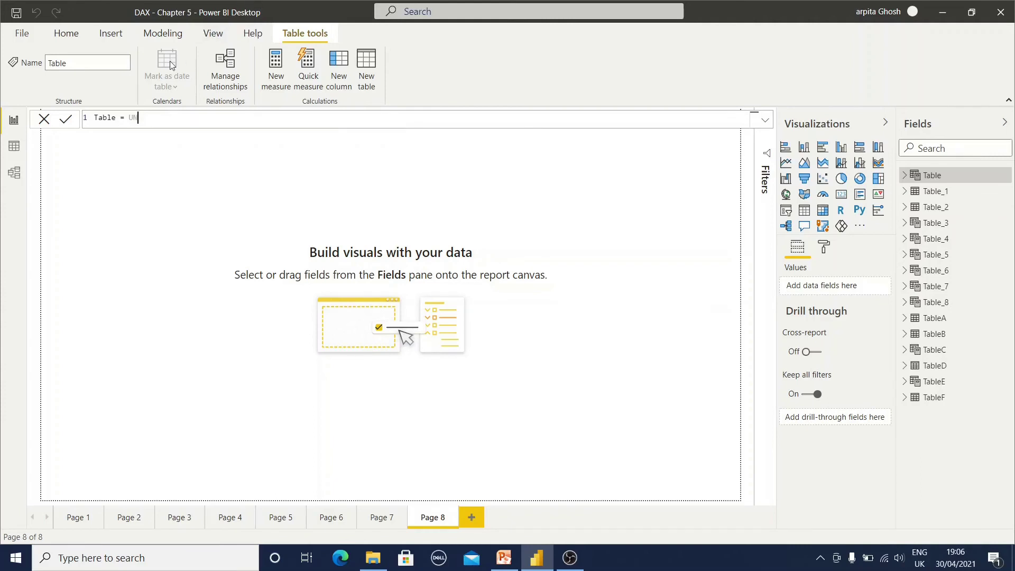
key("BackSpace")
key("BackSpace")
type("Union")
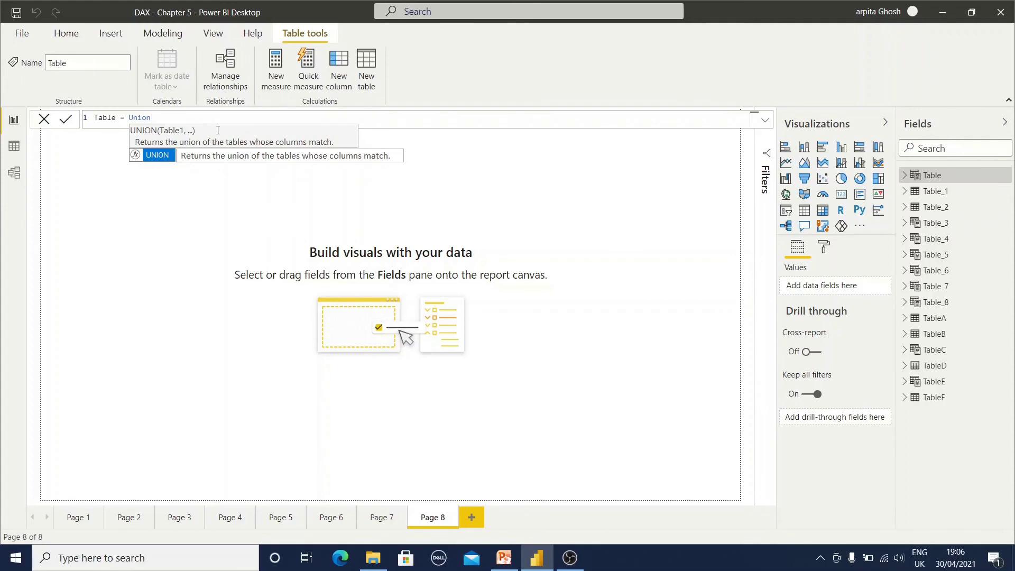
Replace the function in the new table's formula with Intersect to bring up its syntax.
key("BackSpace")
key("BackSpace")
key("BackSpace")
key("BackSpace")
key("BackSpace")
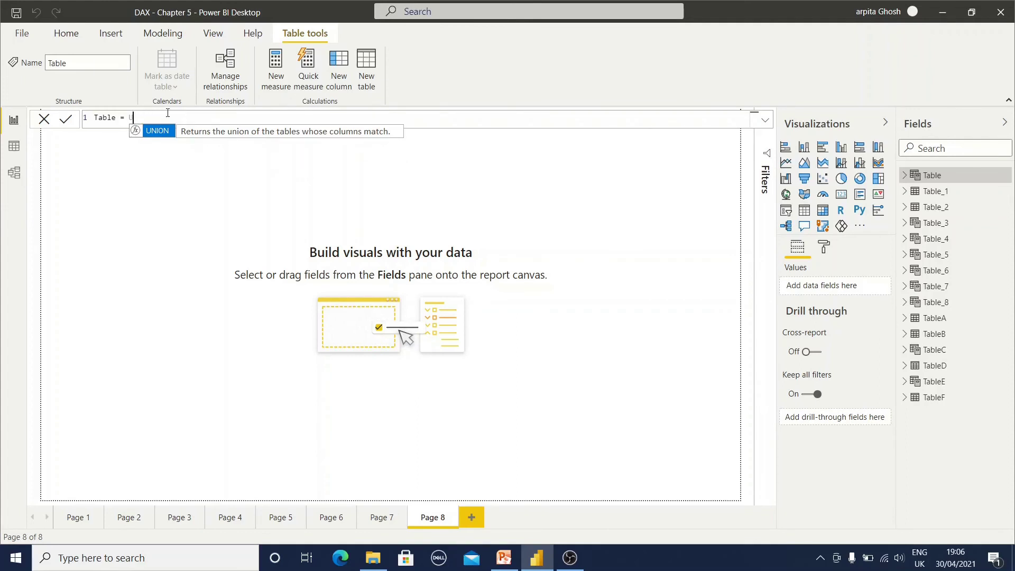
type("Int")
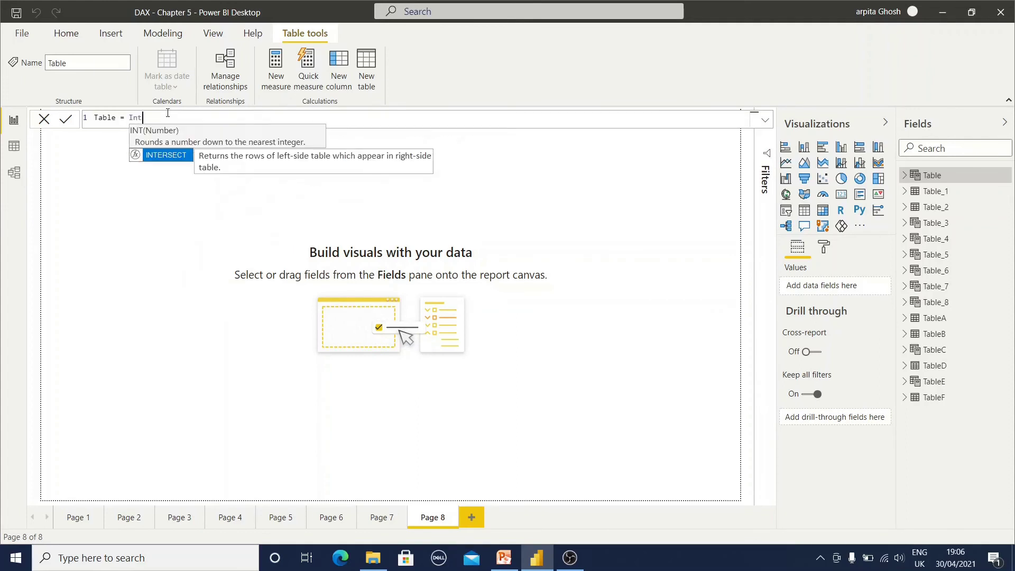
type("ersect")
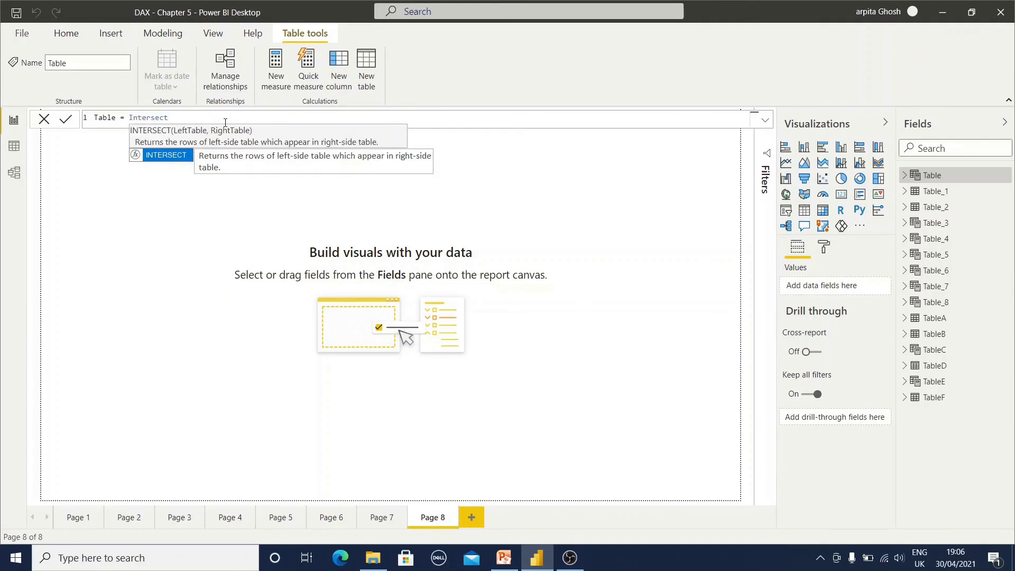
Replace the function in the new table's formula with Except to view its syntax, and leave the formula editor.
key("BackSpace")
key("BackSpace")
key("BackSpace")
key("BackSpace")
key("BackSpace")
key("BackSpace")
key("BackSpace")
key("BackSpace")
key("BackSpace")
type("Except")
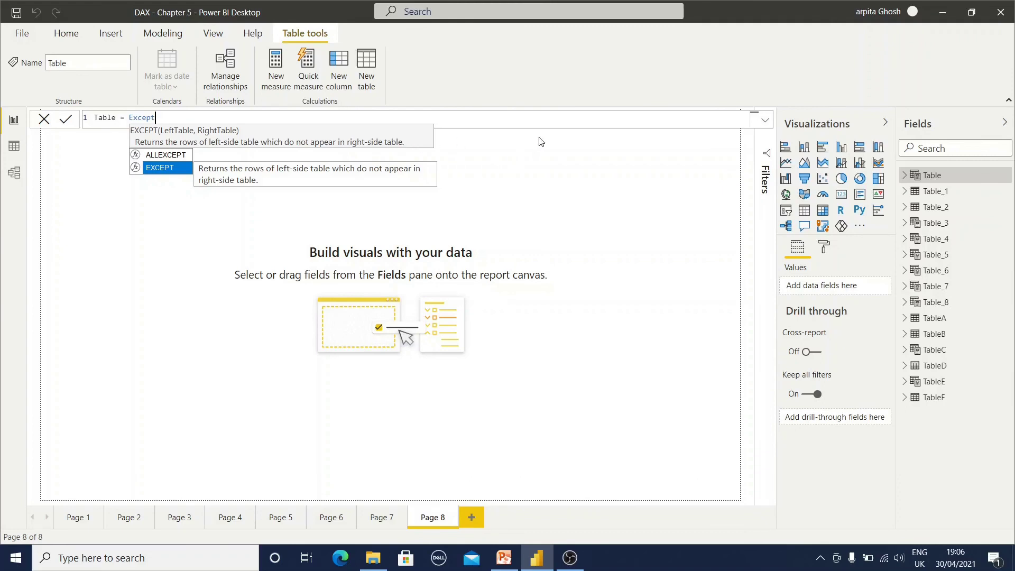
left_click(565, 165)
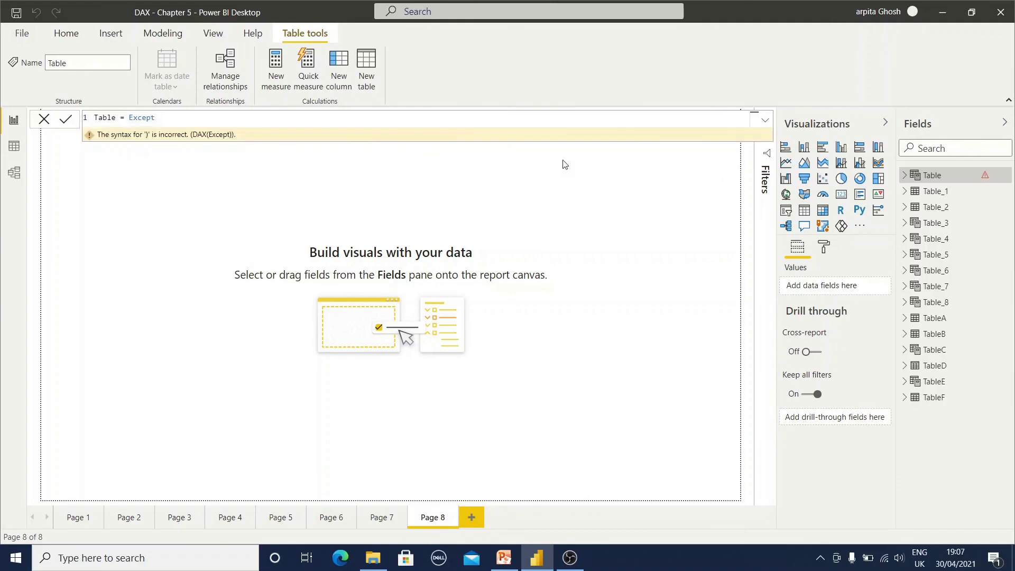